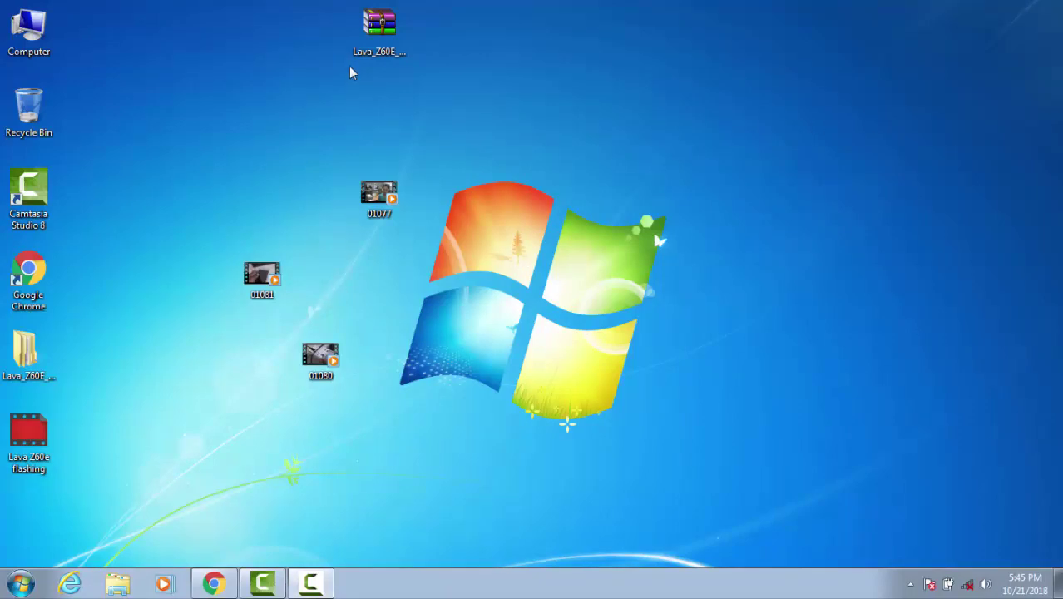
pyautogui.click(389, 40)
pyautogui.click(386, 41)
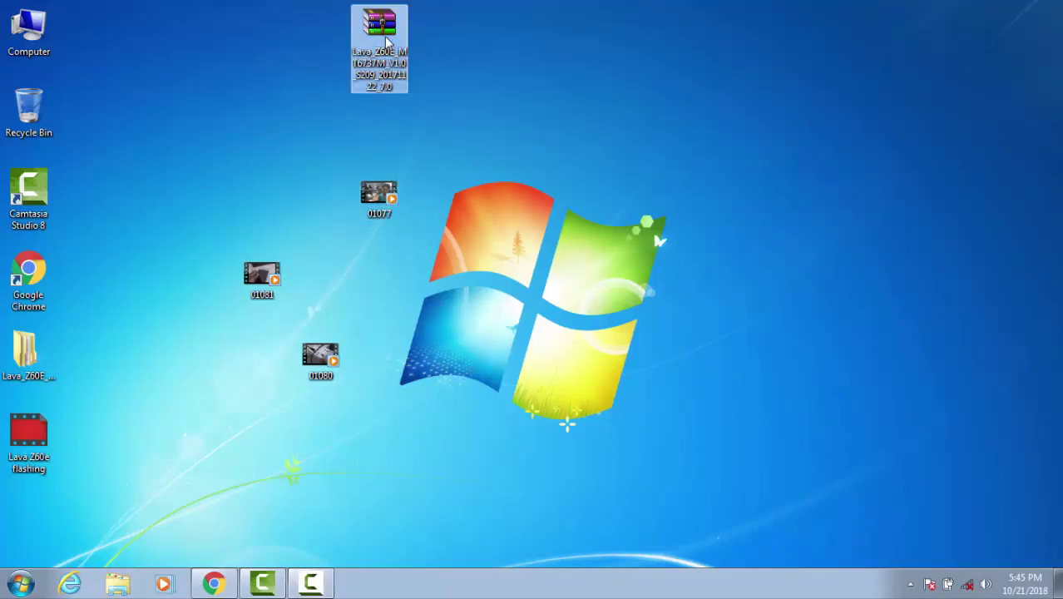
pyautogui.rightClick(387, 38)
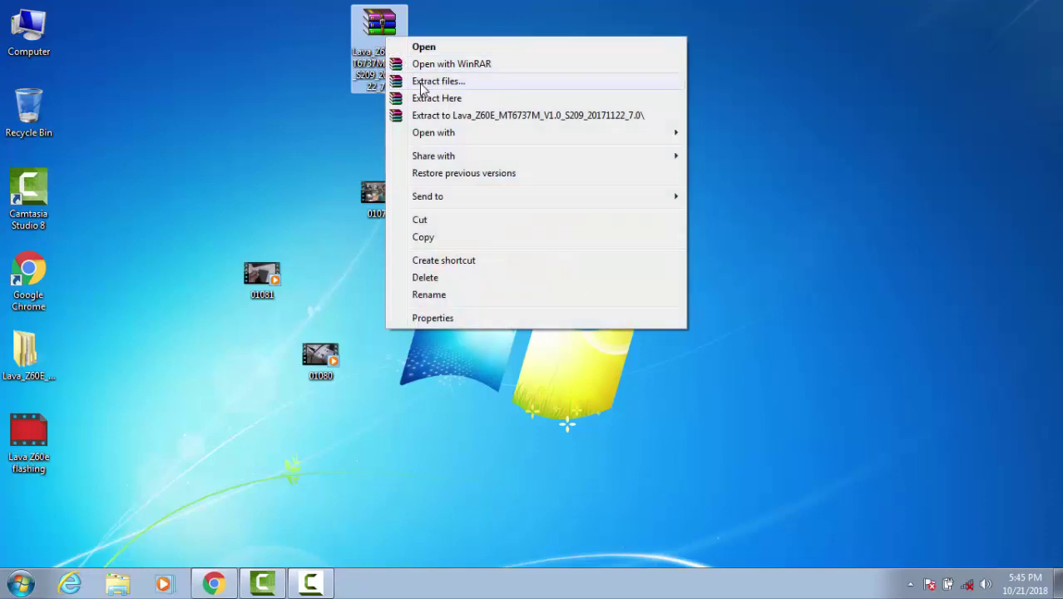
pyautogui.click(247, 153)
# Step: Open the extracted Lava_Z60E_MT6737M_V1.0_S209_20171122_7.0 folder on the desktop and its inner folder, and look into the Driver folder
pyautogui.doubleClick(25, 351)
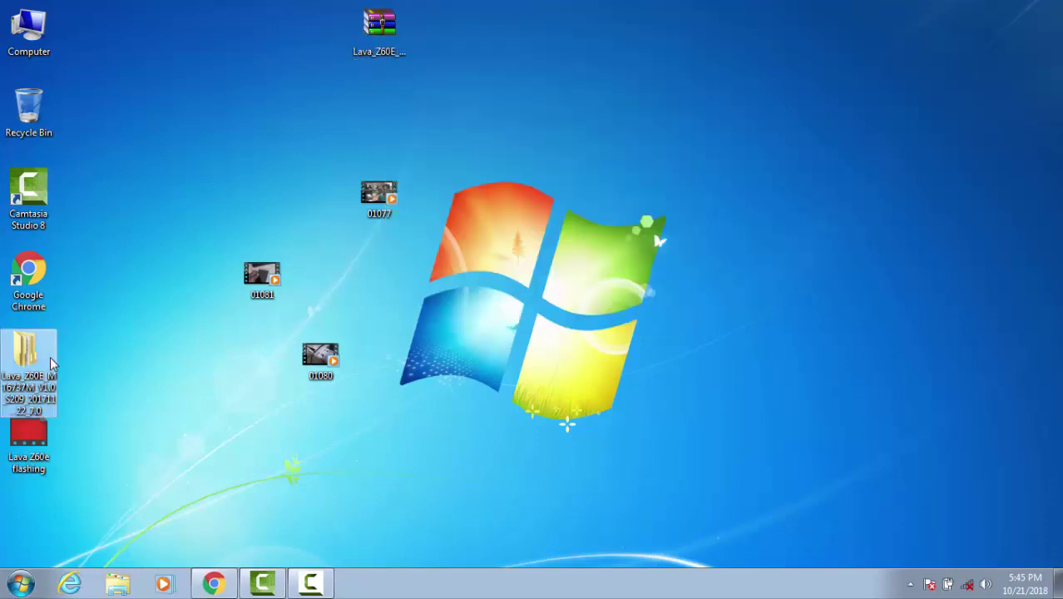
pyautogui.doubleClick(752, 208)
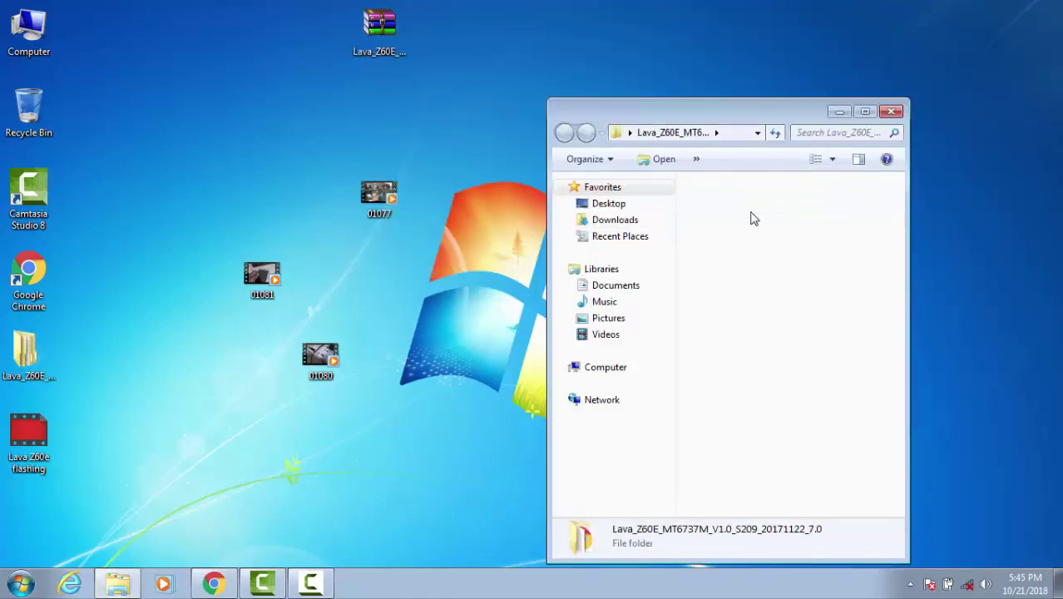
pyautogui.doubleClick(751, 208)
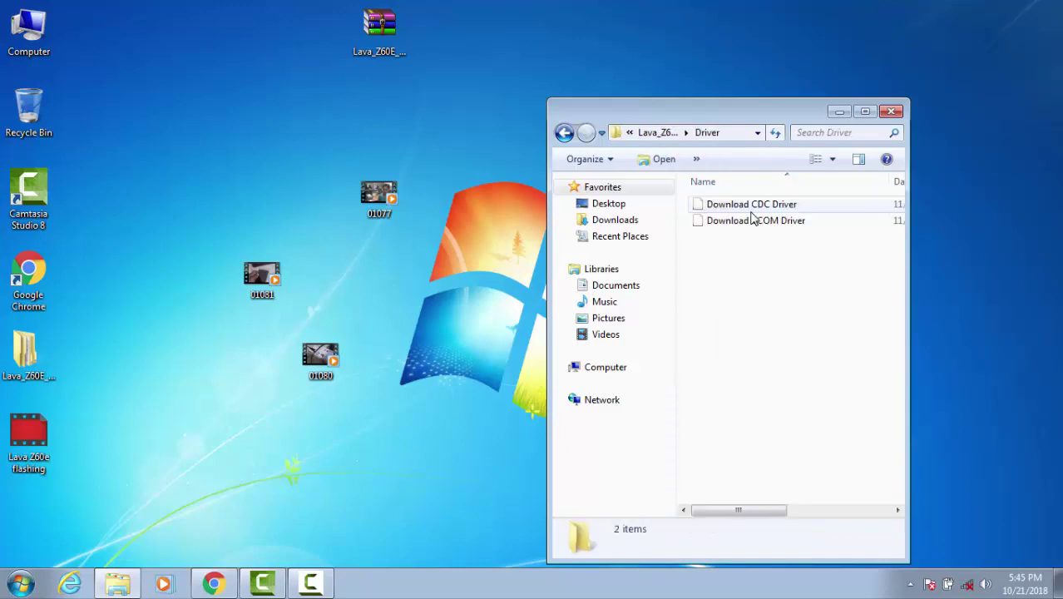
pyautogui.click(565, 133)
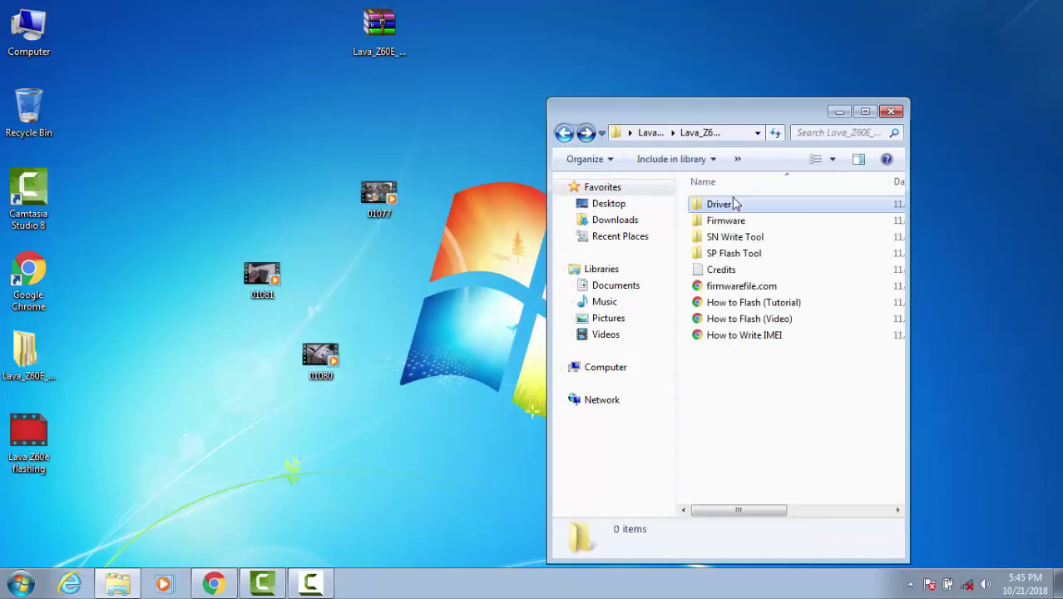
# Step: Examine the contents of the Firmware and SN Write Tool folders in the firmware package
pyautogui.click(733, 222)
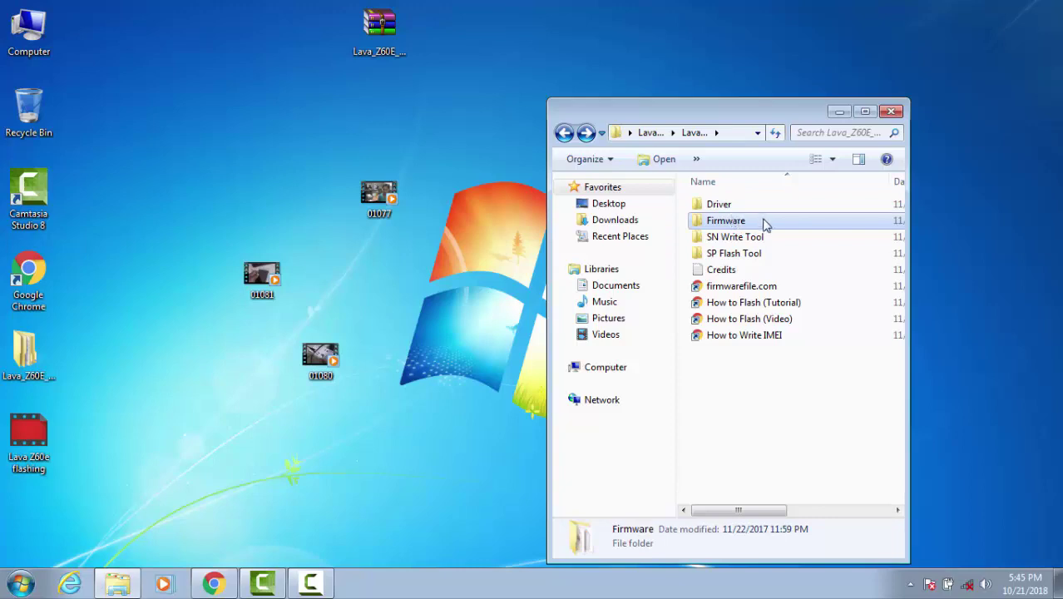
pyautogui.doubleClick(759, 223)
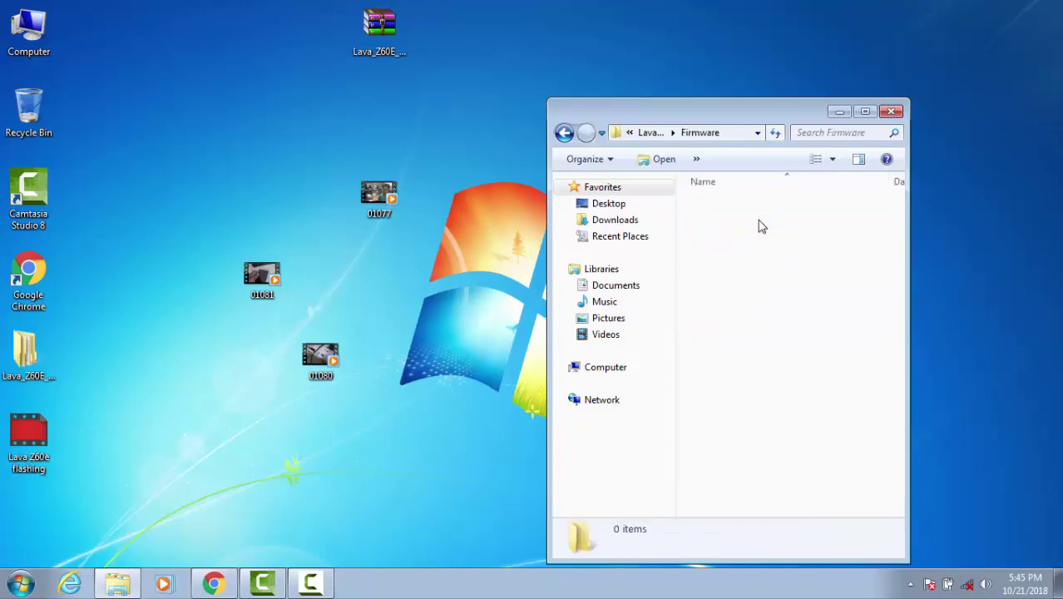
pyautogui.click(564, 132)
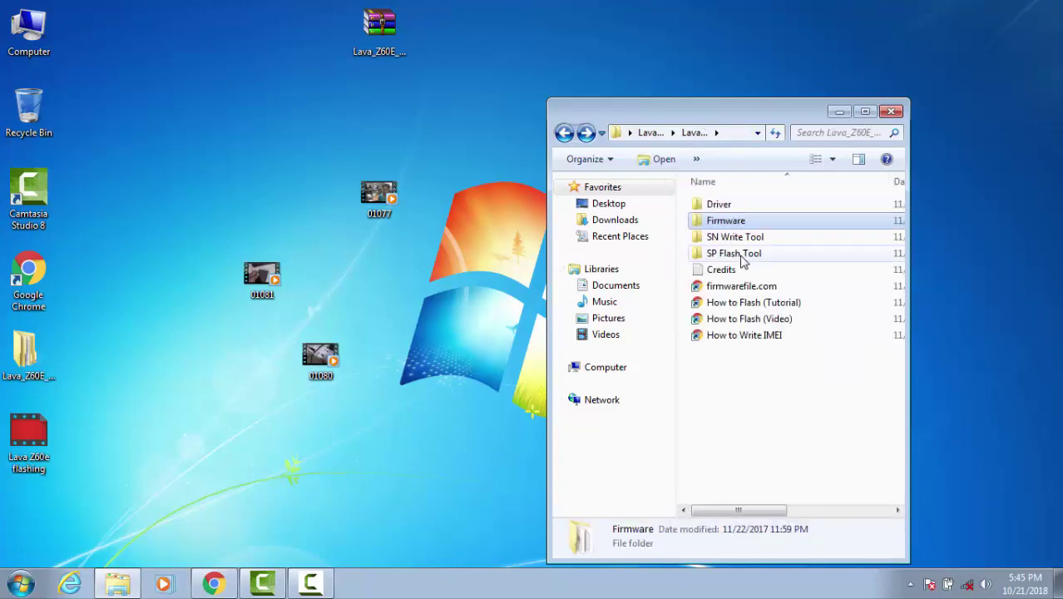
pyautogui.click(741, 238)
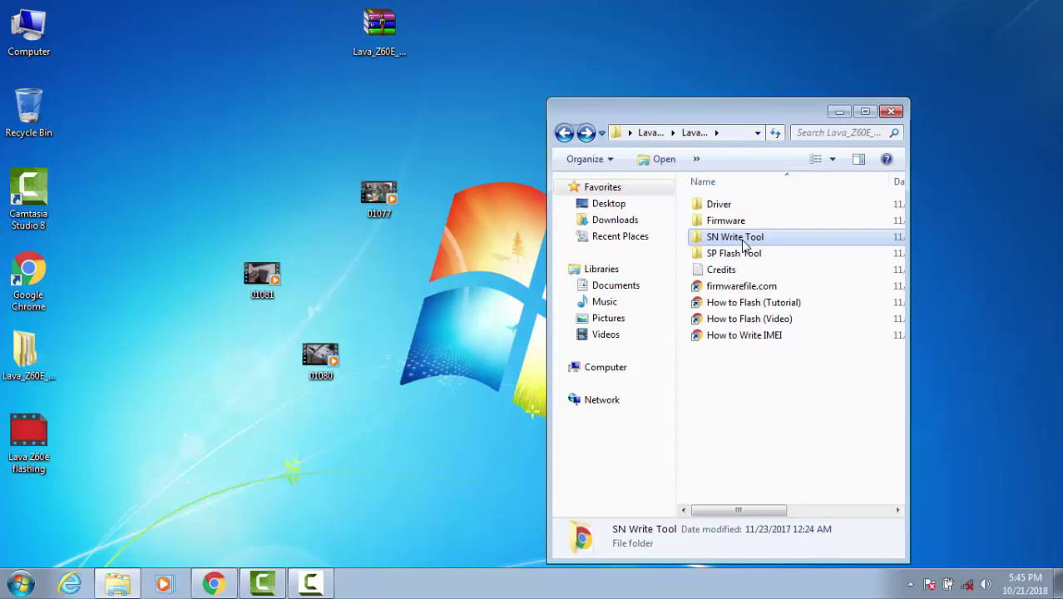
pyautogui.doubleClick(743, 239)
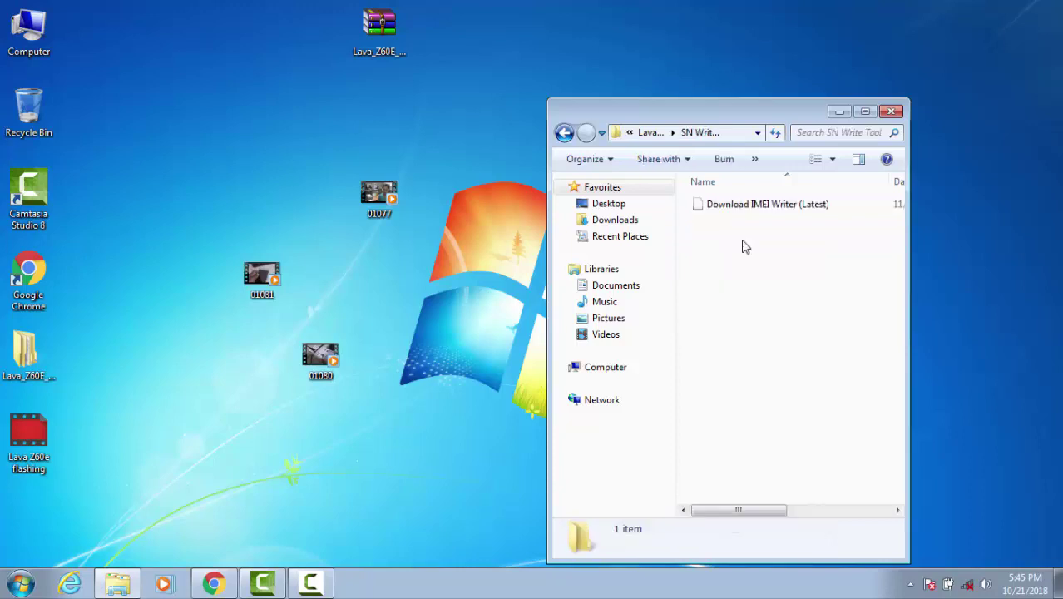
pyautogui.click(564, 134)
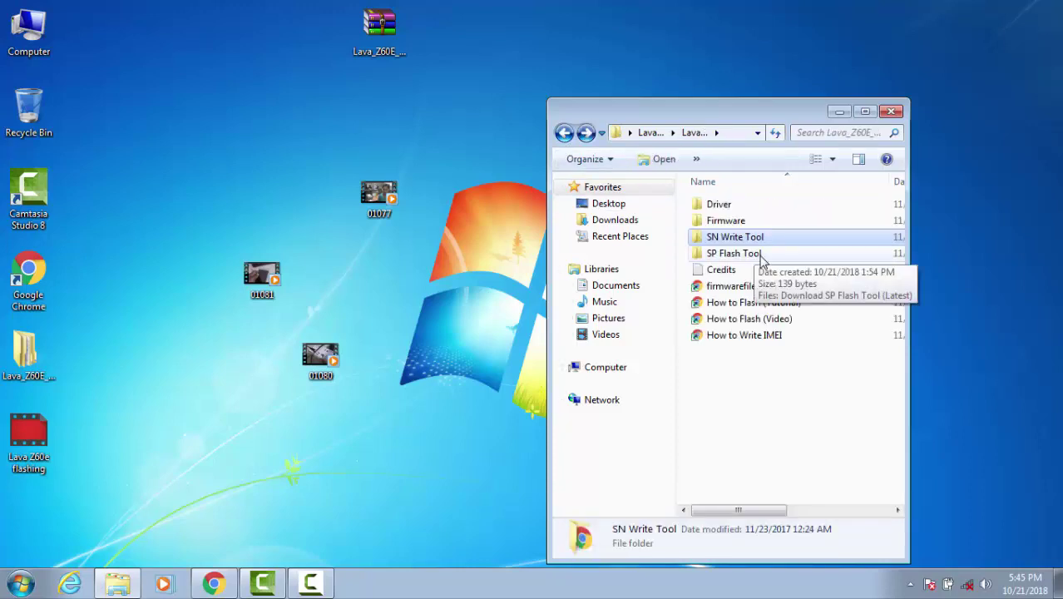
# Step: Check the CDC and VCOM driver download shortcuts in the Driver folder and revisit the Firmware folder
pyautogui.doubleClick(747, 207)
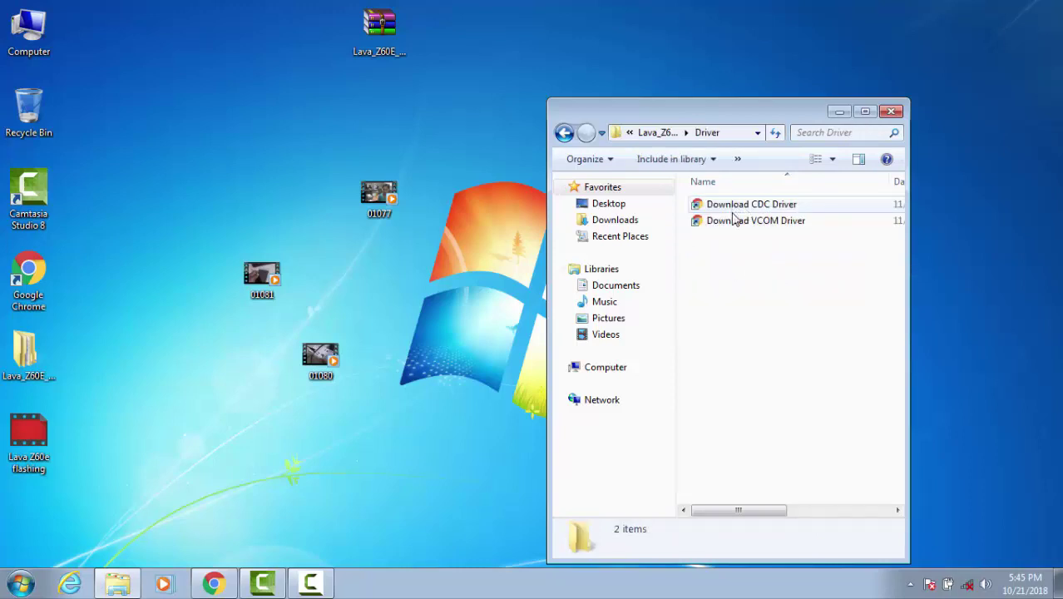
pyautogui.click(734, 219)
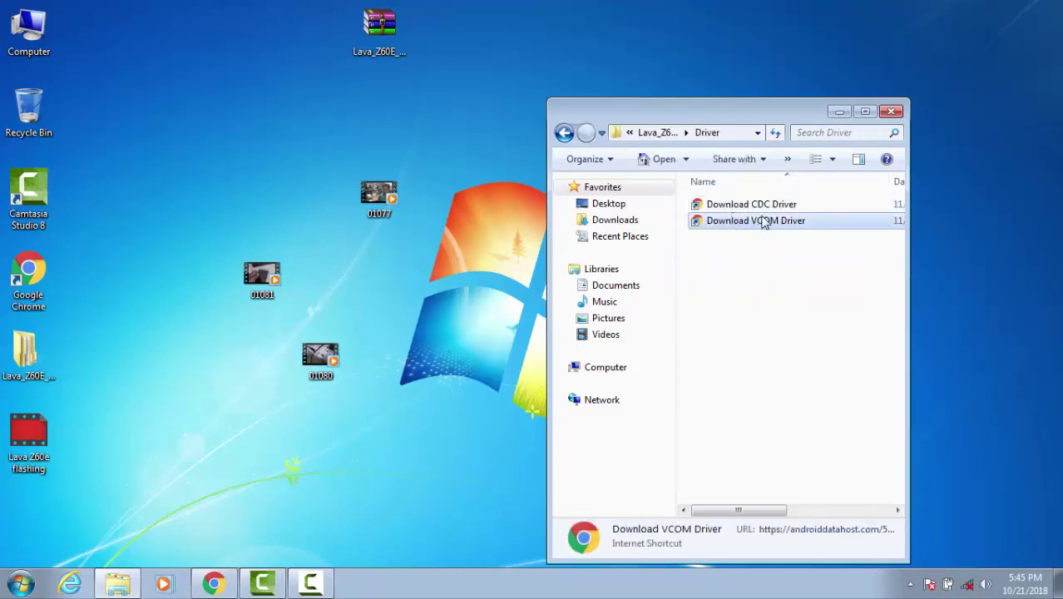
pyautogui.click(564, 132)
pyautogui.doubleClick(748, 226)
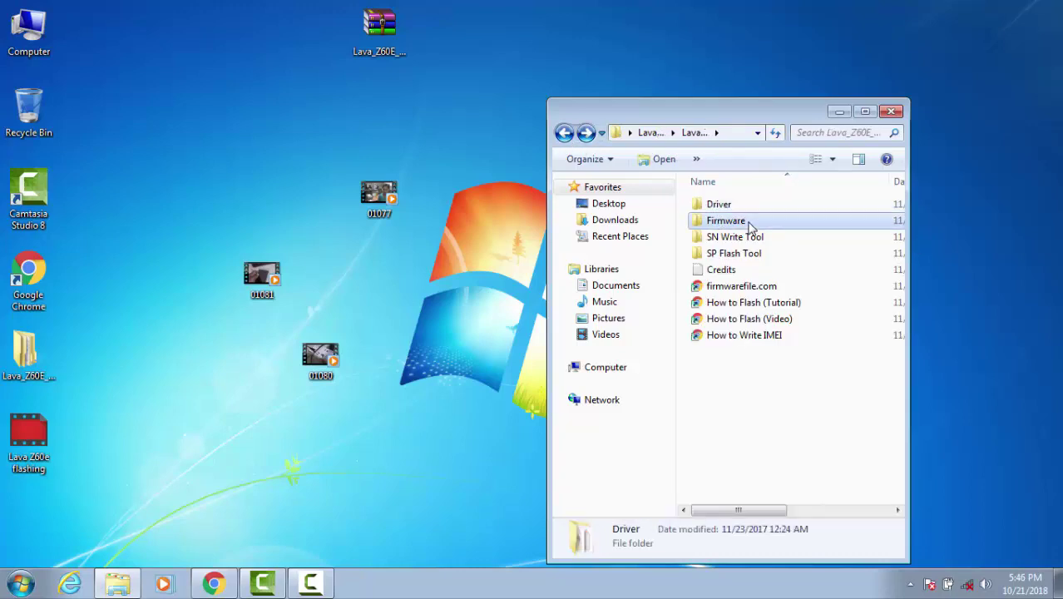
pyautogui.click(564, 133)
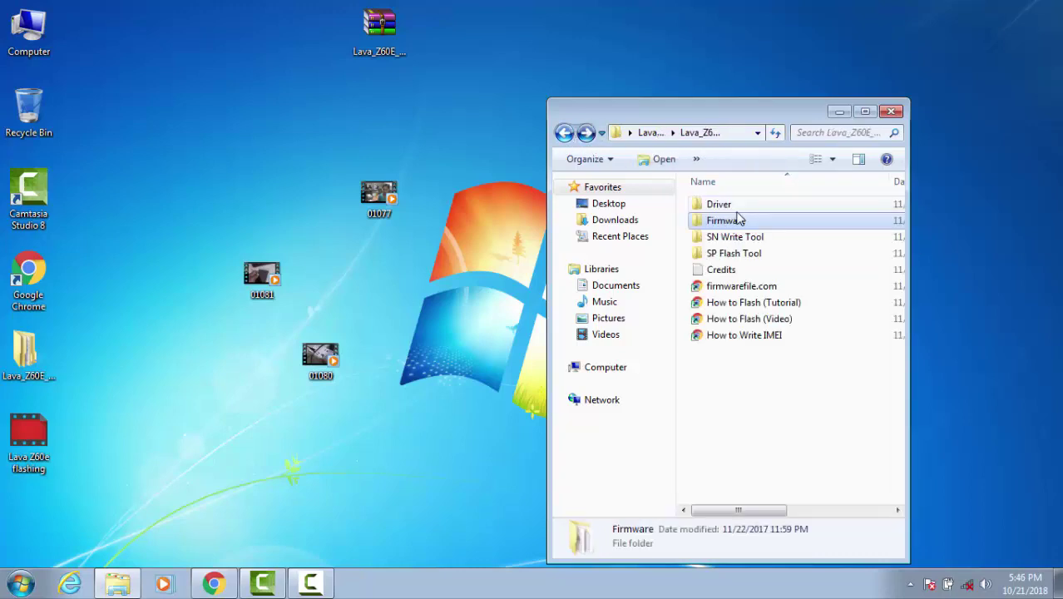
# Step: Check the download shortcuts for the IMEI Writer and SP Flash Tool in the SN Write Tool and SP Flash Tool folders
pyautogui.click(750, 242)
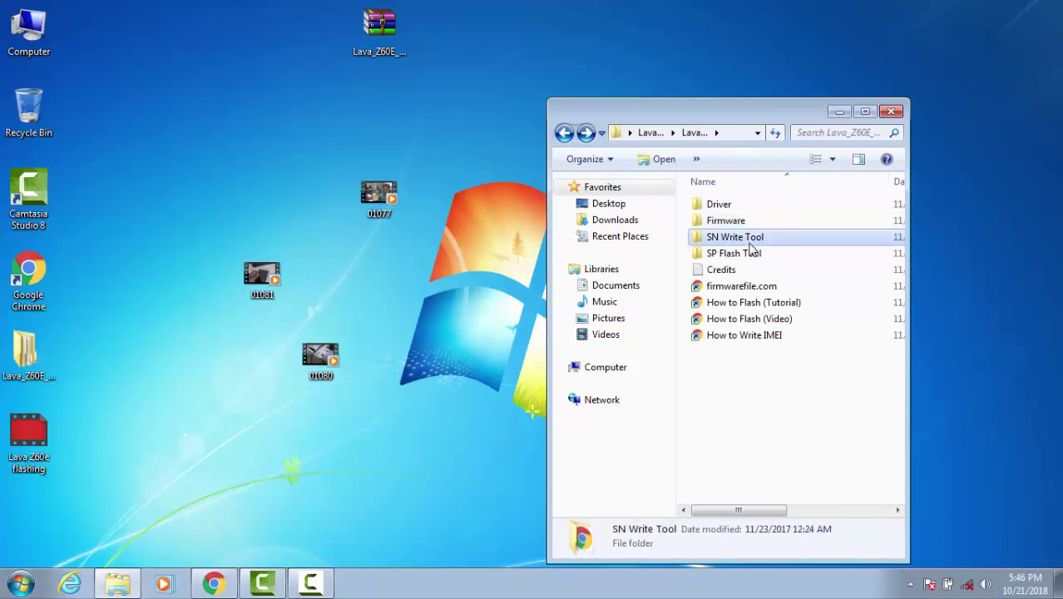
pyautogui.doubleClick(749, 242)
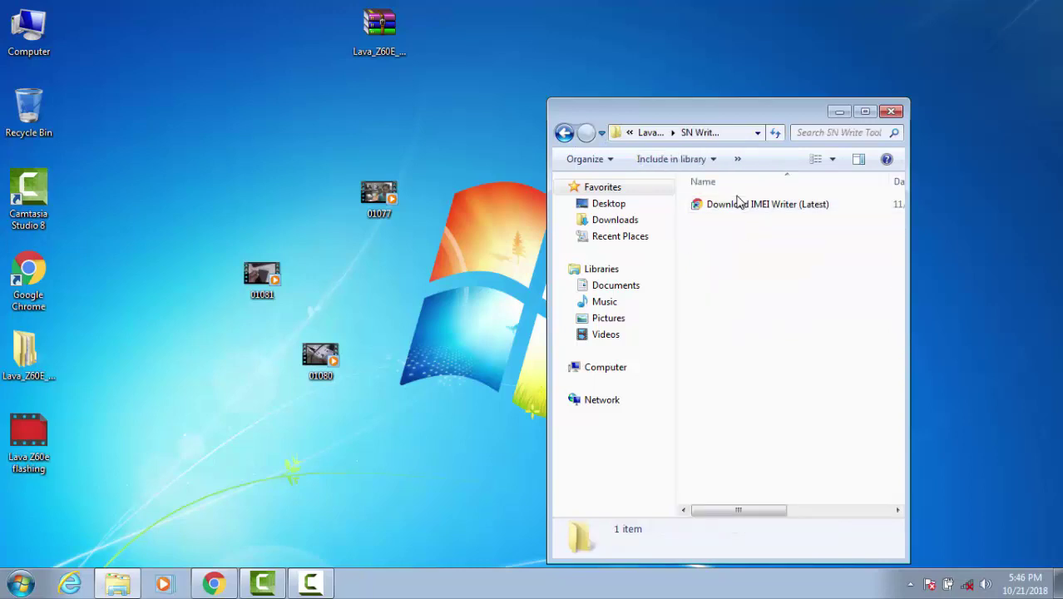
pyautogui.click(737, 205)
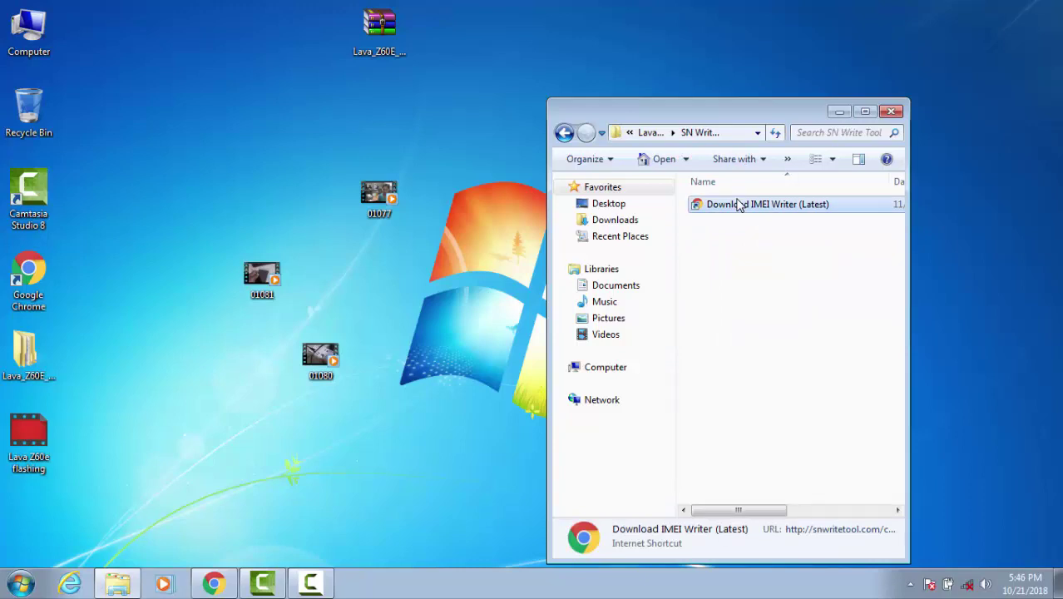
pyautogui.click(564, 133)
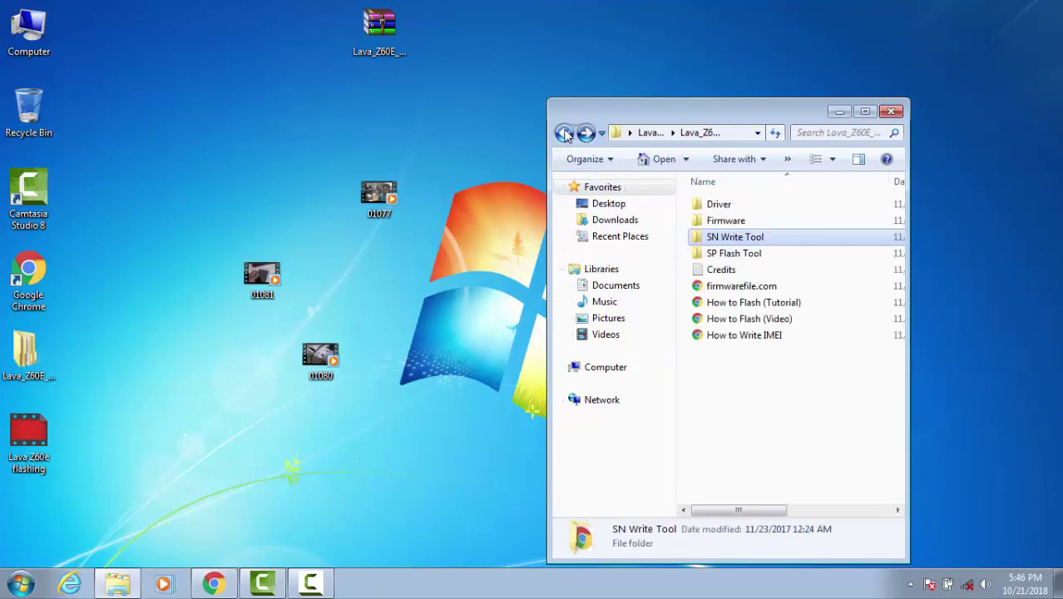
pyautogui.doubleClick(754, 256)
pyautogui.click(795, 215)
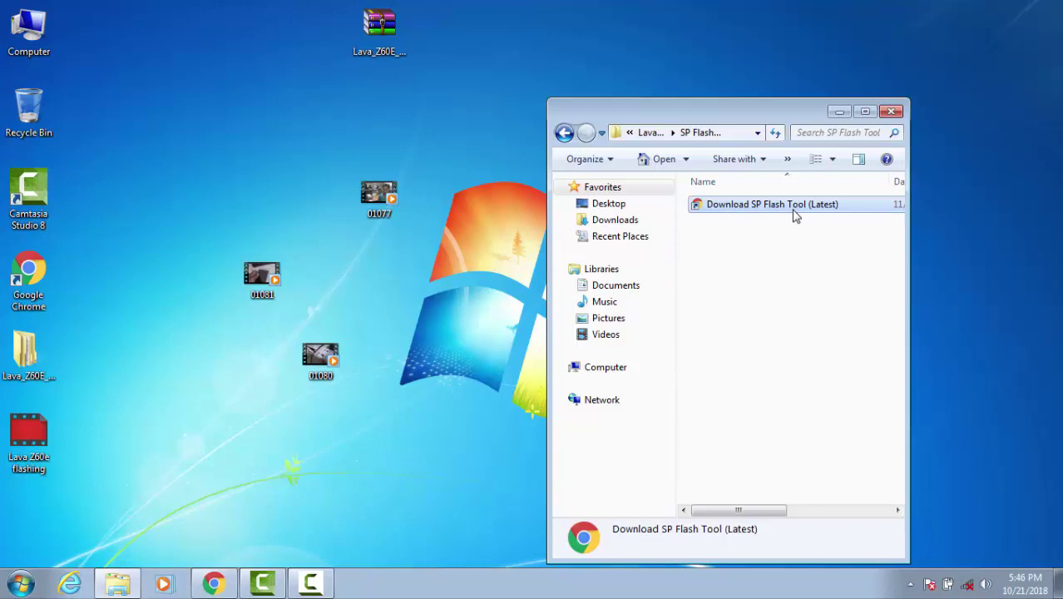
pyautogui.click(565, 132)
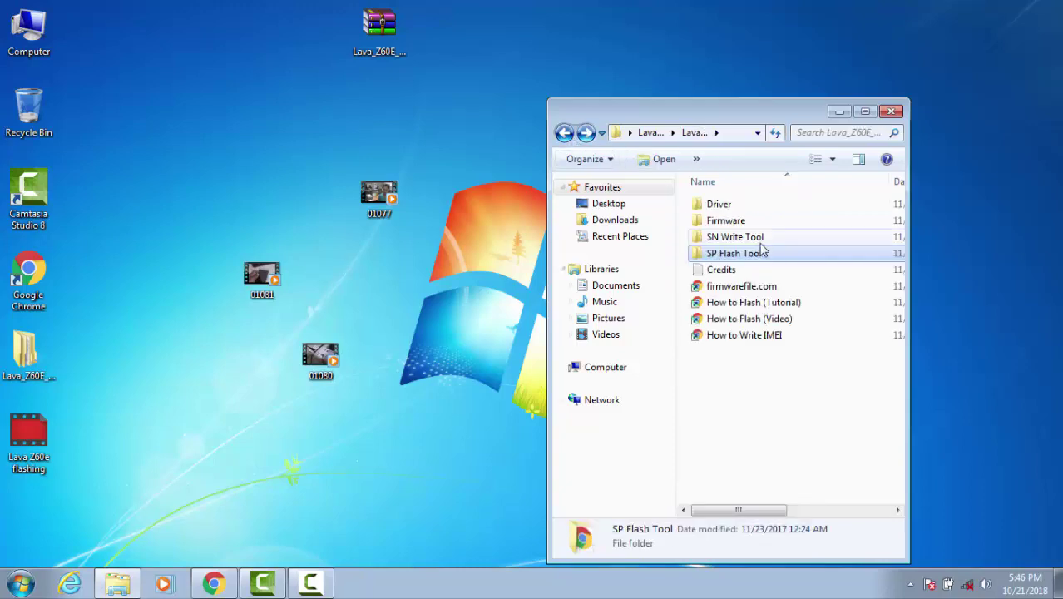
pyautogui.click(786, 418)
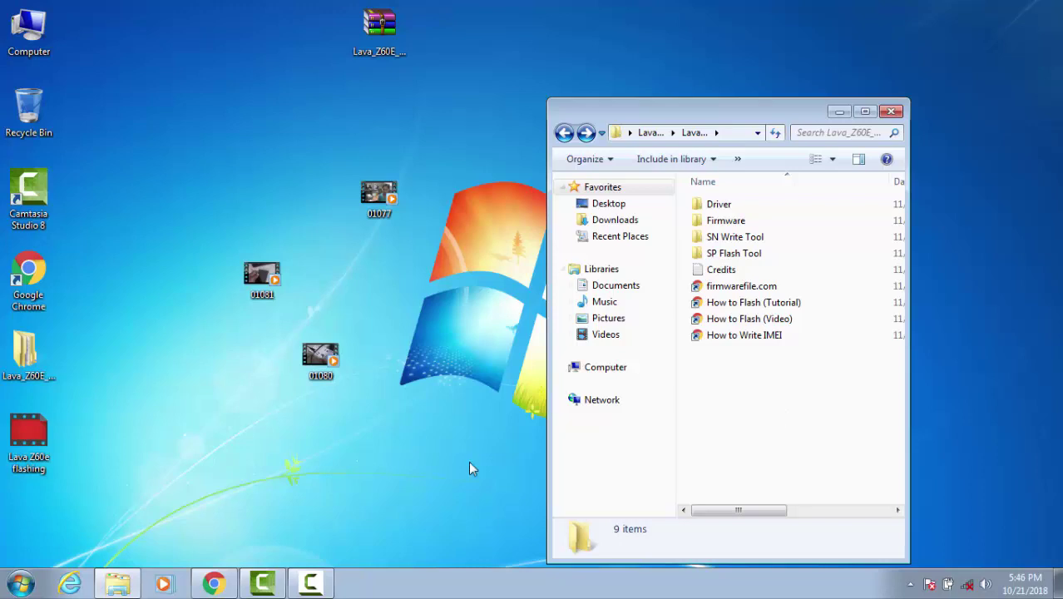
pyautogui.click(310, 583)
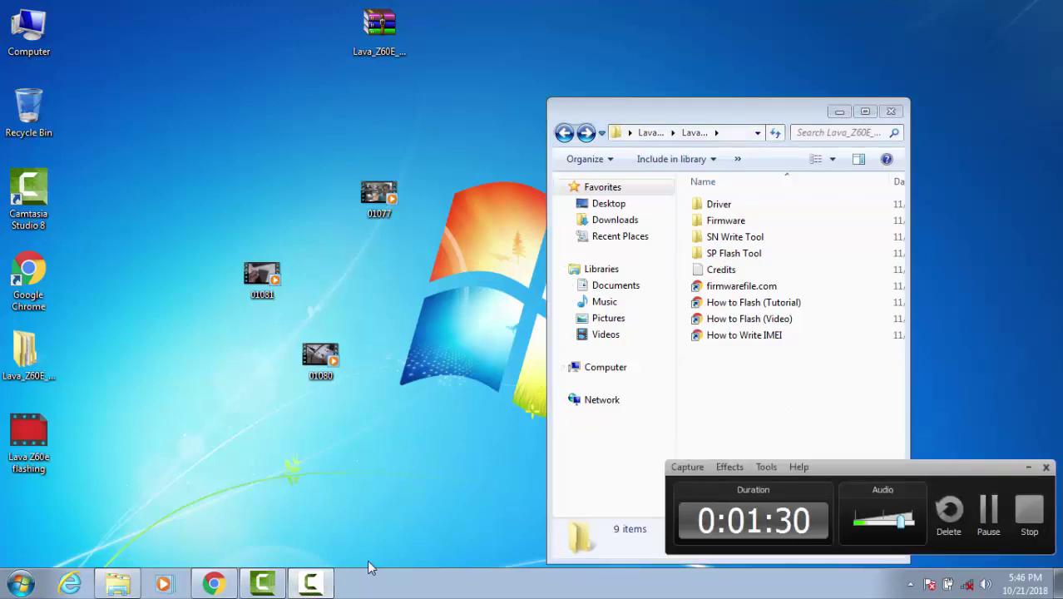
pyautogui.click(309, 582)
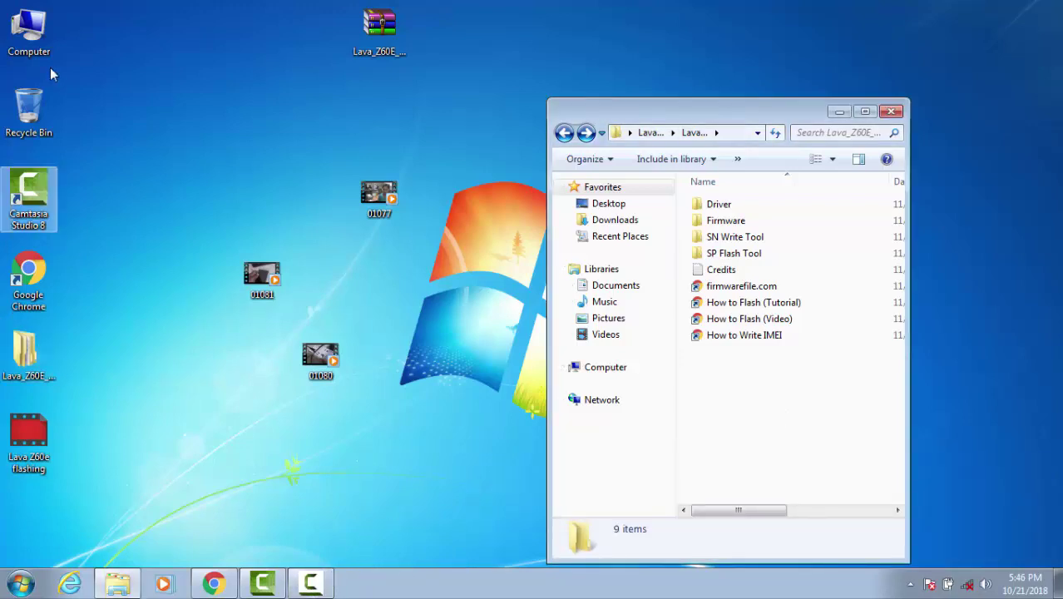
# Step: Launch flash_tool from the SP_Flash_Tool_v5.1836_Win folder in Downloads
pyautogui.click(619, 221)
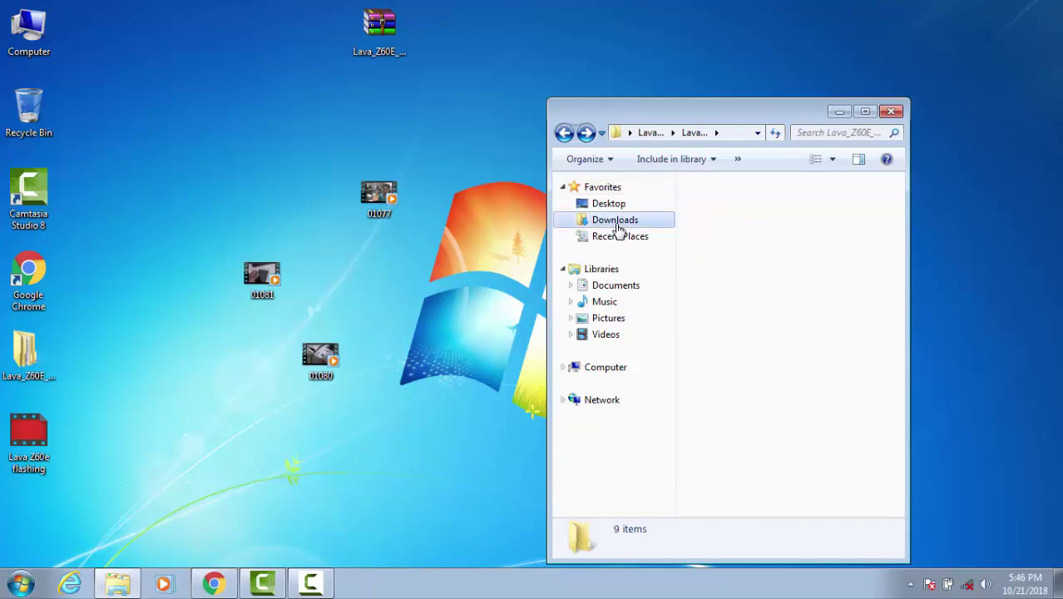
pyautogui.doubleClick(733, 275)
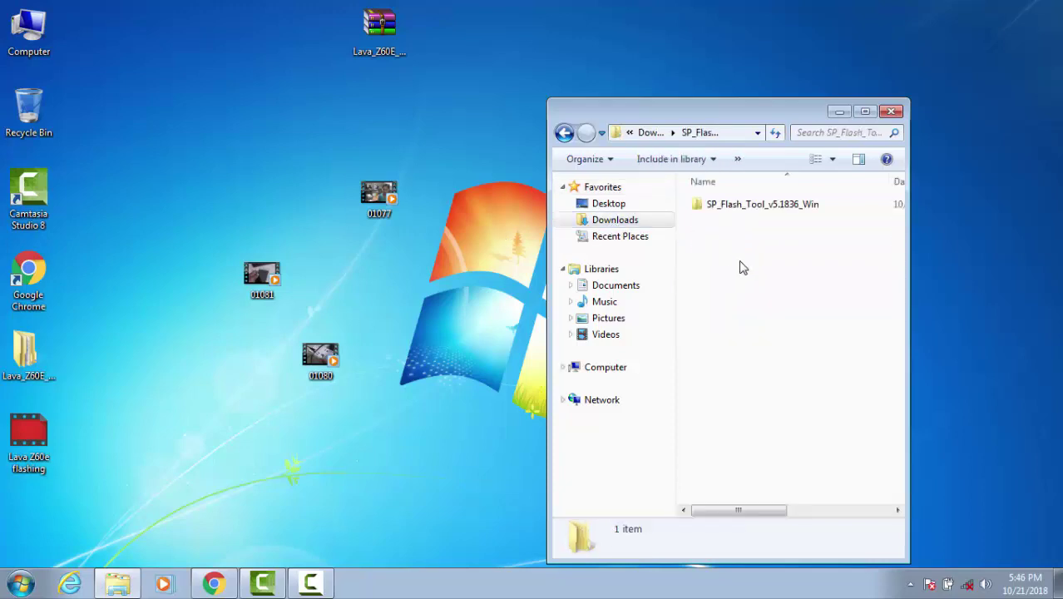
pyautogui.doubleClick(739, 208)
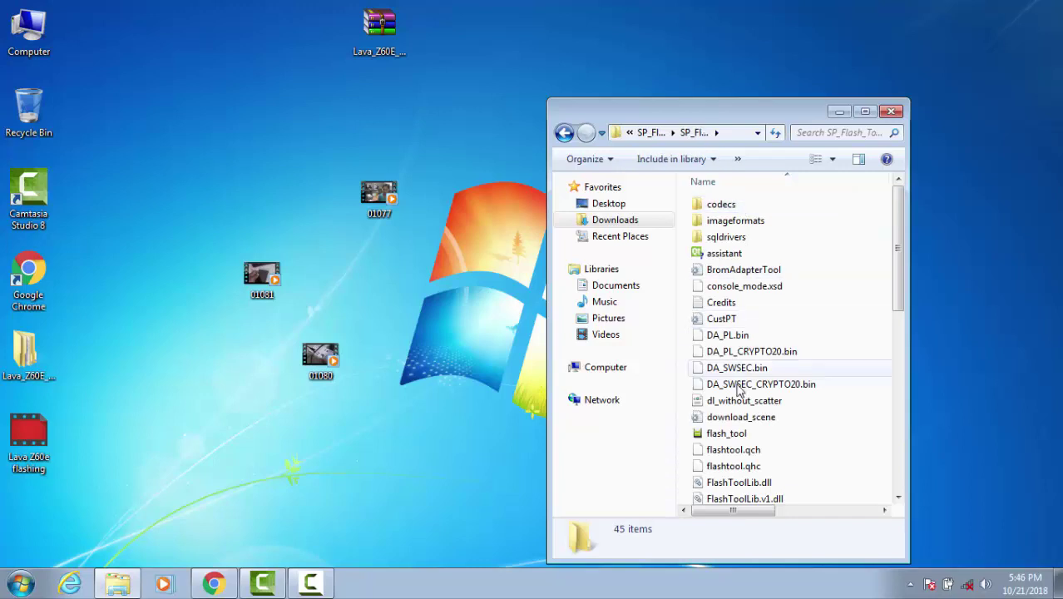
pyautogui.doubleClick(736, 434)
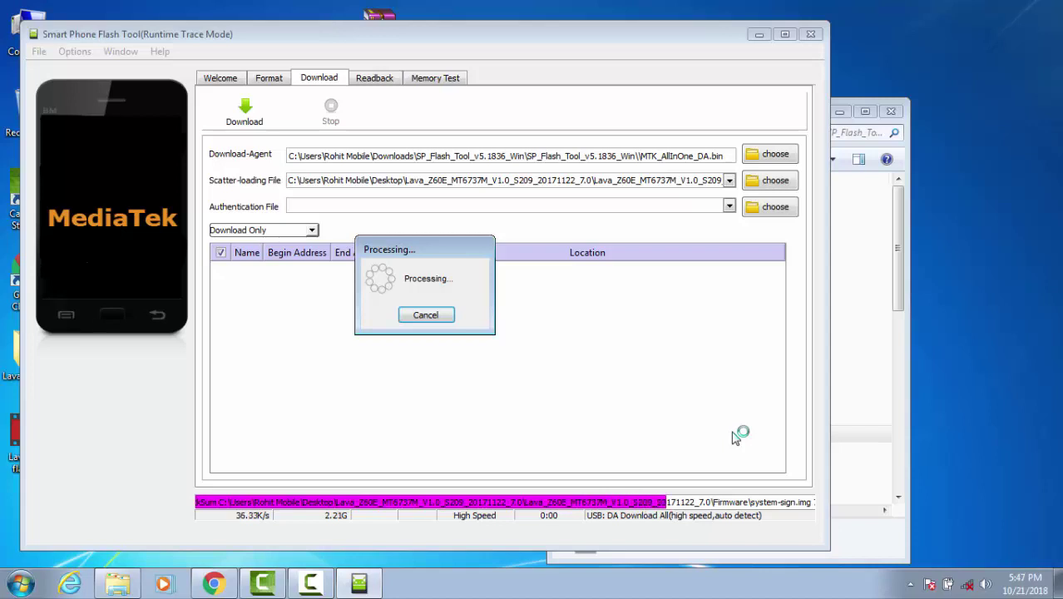
pyautogui.rightClick(967, 55)
pyautogui.click(966, 102)
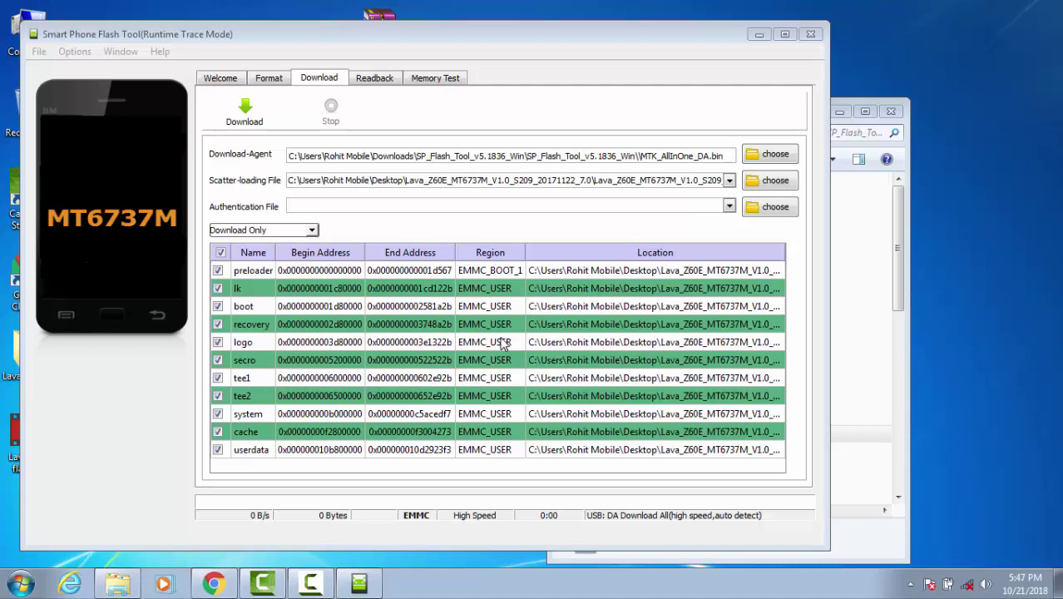
# Step: Load MT6737M_Android_scatter as the scatter-loading file from the Firmware folder of the Lava_Z60E_MT6737M_V1.0_S209_20171122_7.0 package on the Desktop
pyautogui.click(776, 182)
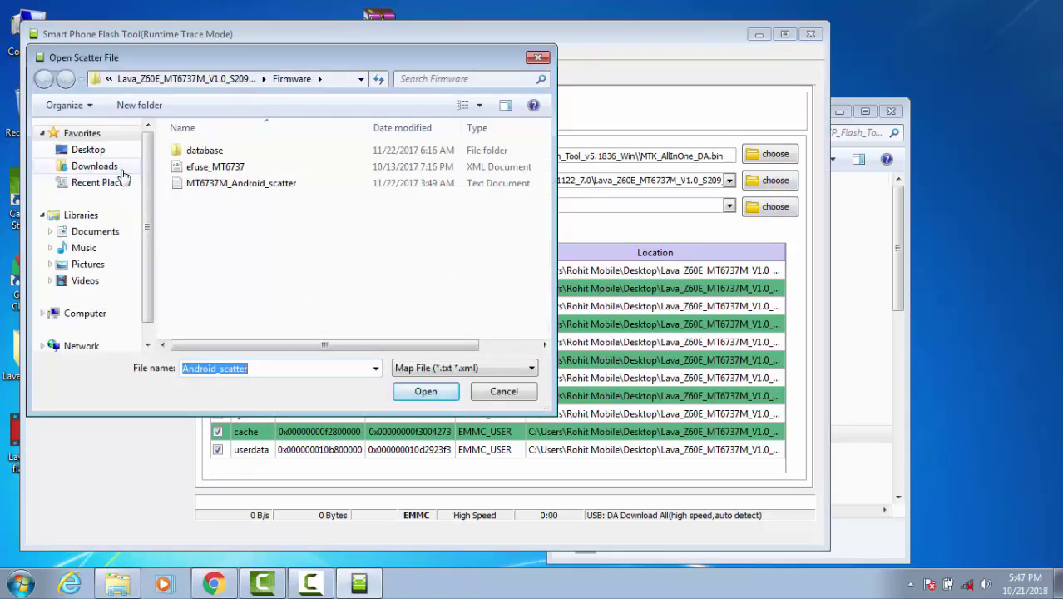
pyautogui.click(94, 166)
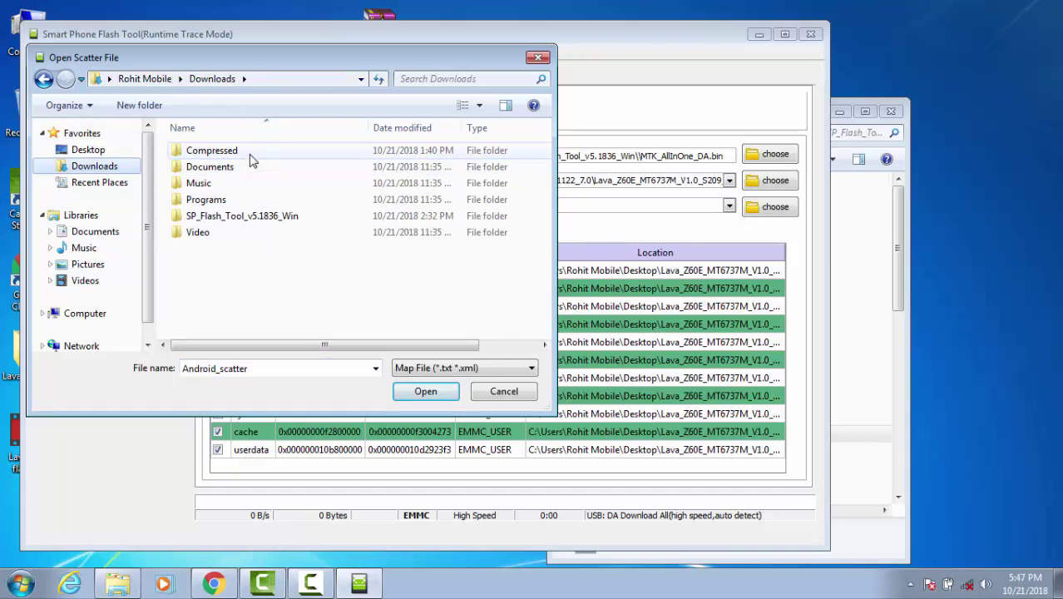
pyautogui.doubleClick(251, 153)
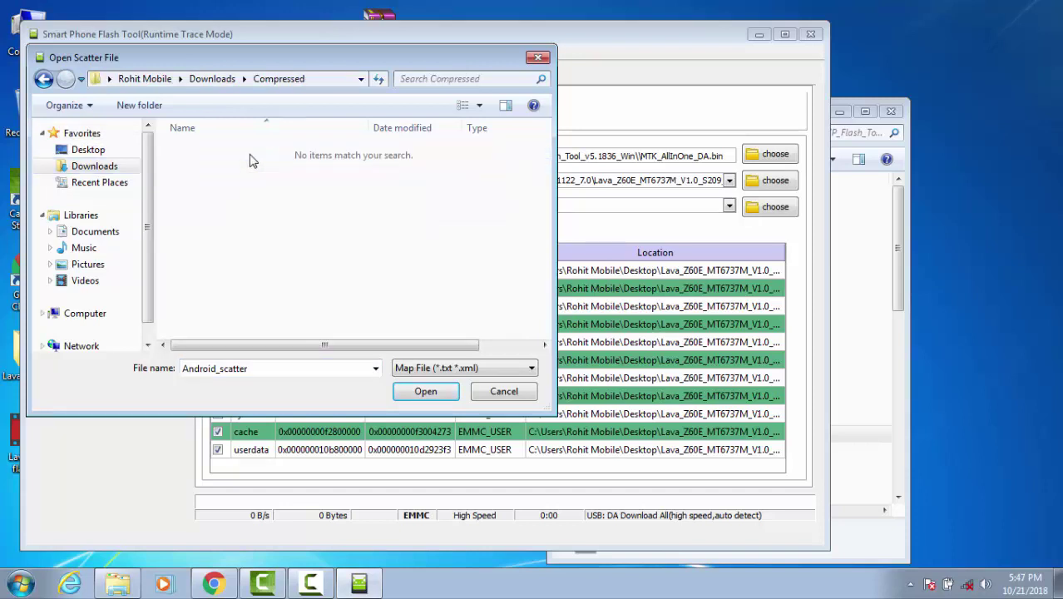
pyautogui.click(43, 80)
pyautogui.click(85, 150)
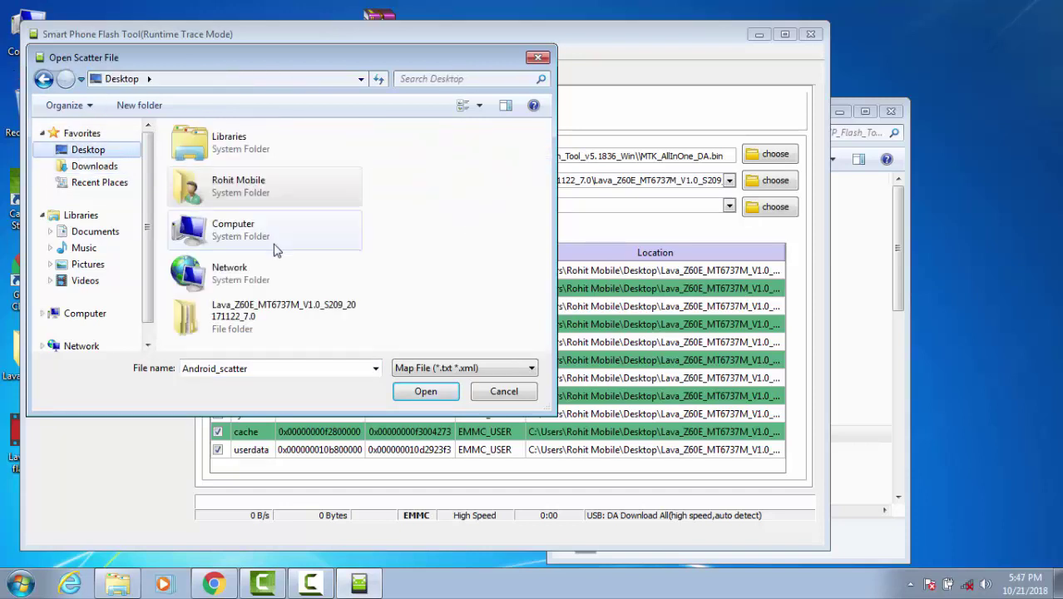
pyautogui.doubleClick(298, 325)
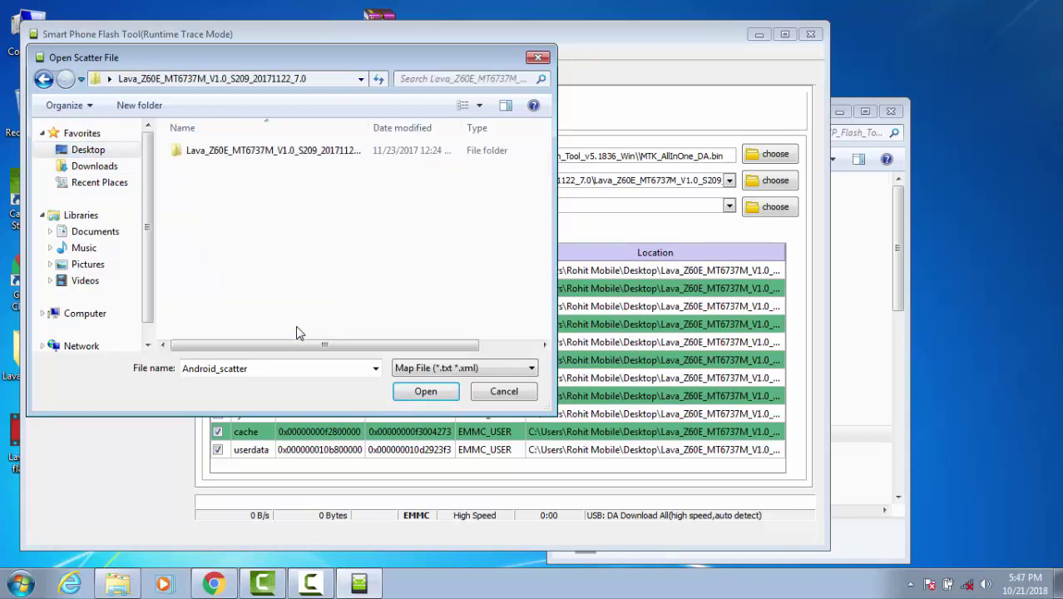
pyautogui.doubleClick(242, 155)
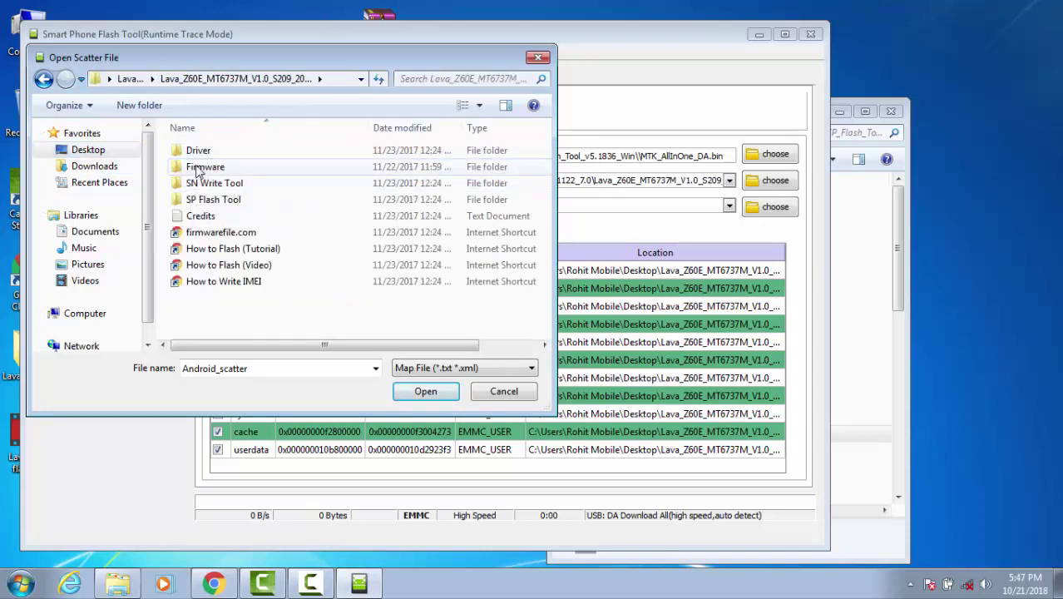
pyautogui.doubleClick(200, 168)
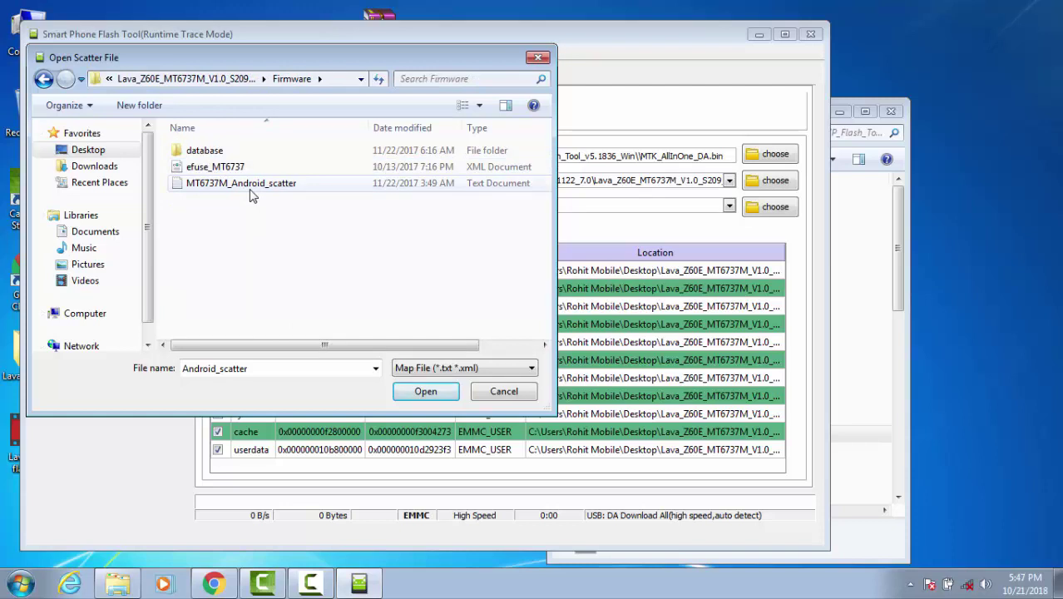
pyautogui.doubleClick(251, 187)
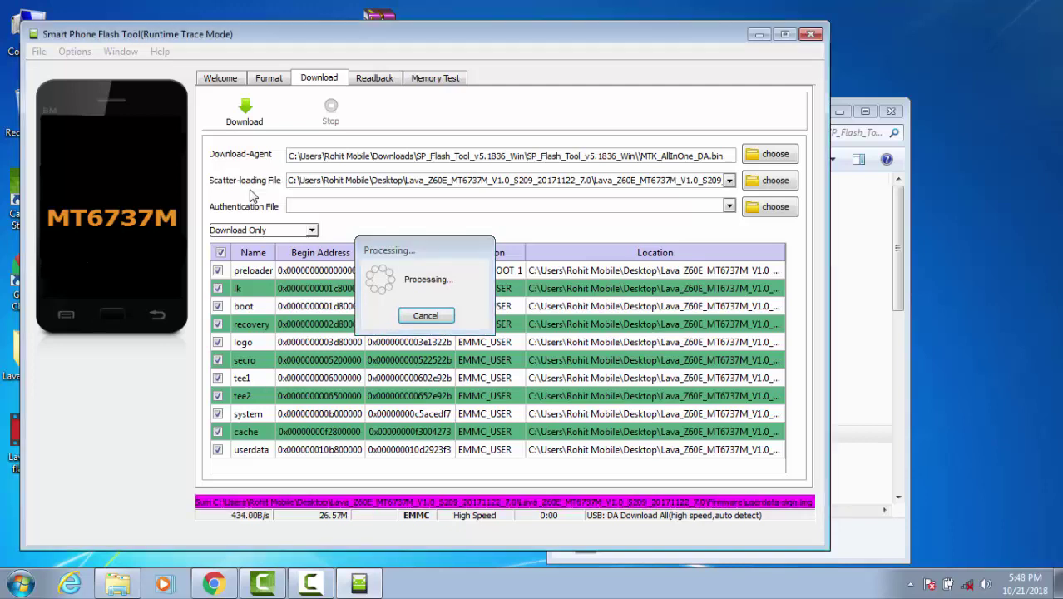
# Step: Set the flashing mode to Firmware Upgrade
pyautogui.click(284, 230)
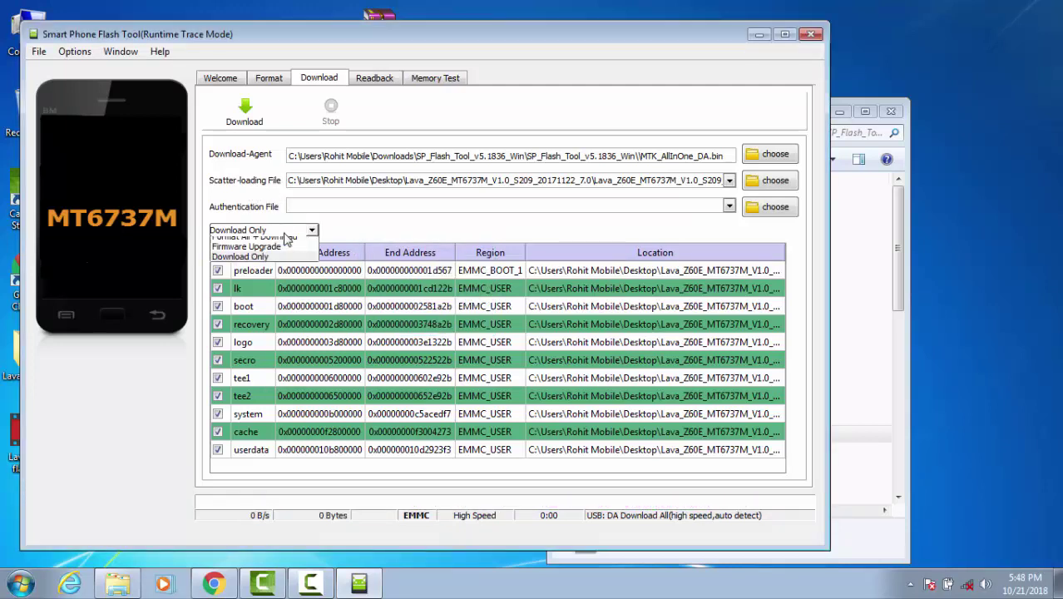
pyautogui.click(276, 254)
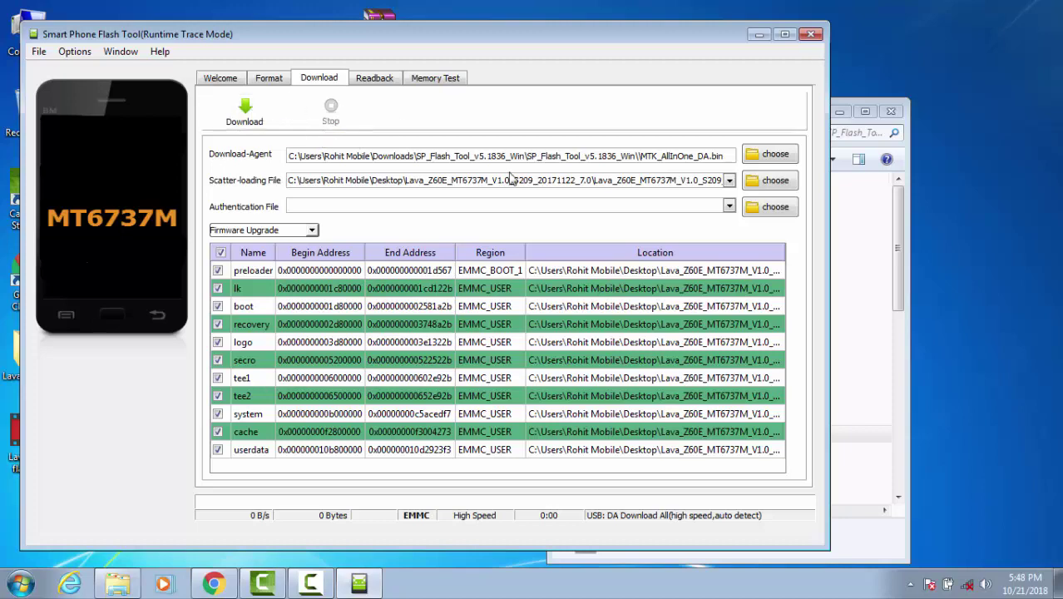
# Step: Start flashing all the listed firmware partitions to the connected phone in Download Only mode
pyautogui.moveTo(371, 585)
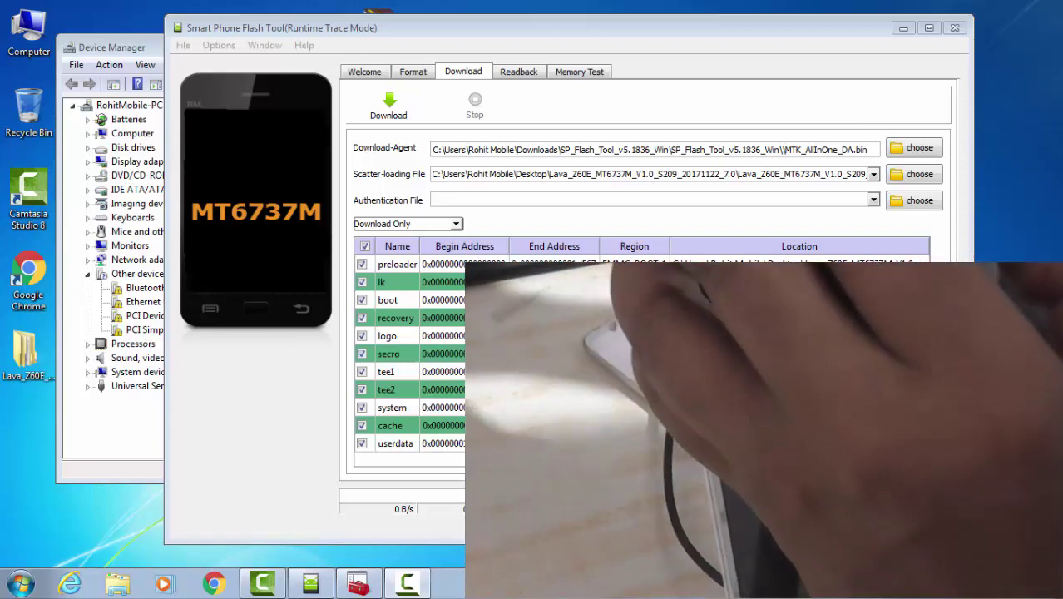
pyautogui.click(396, 98)
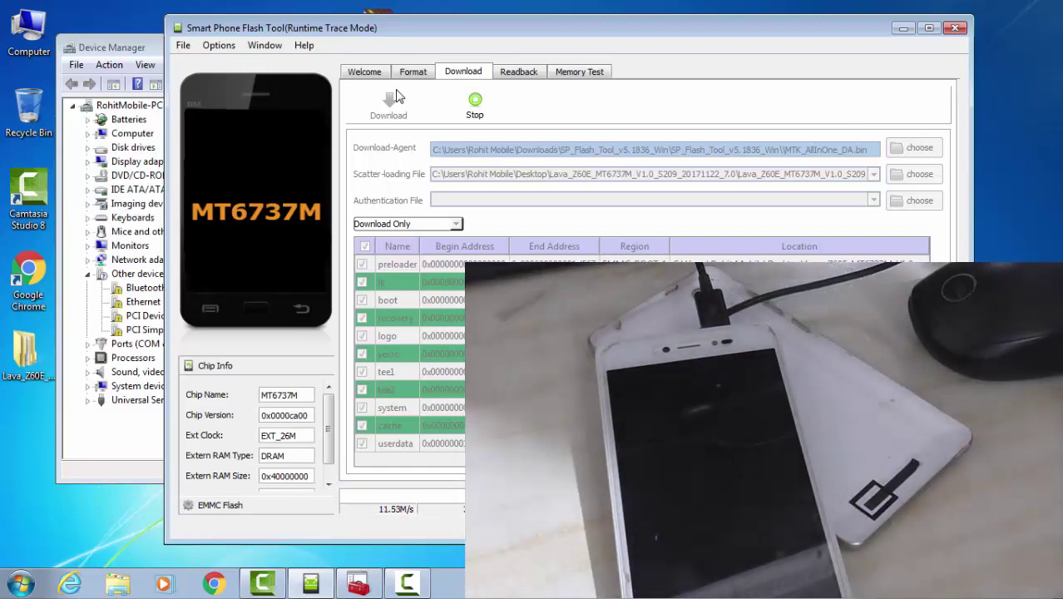
pyautogui.click(409, 584)
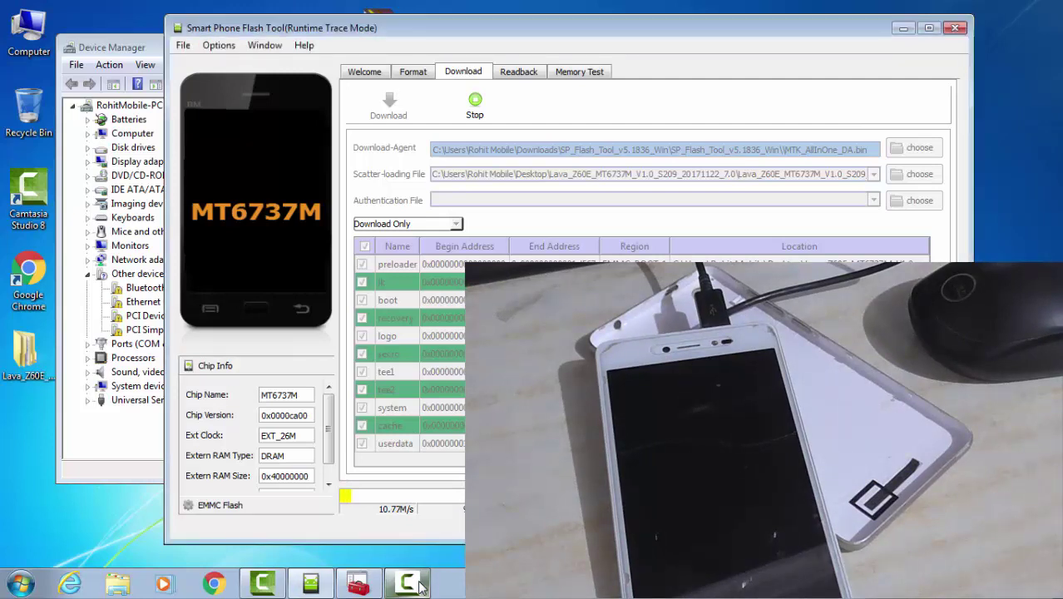